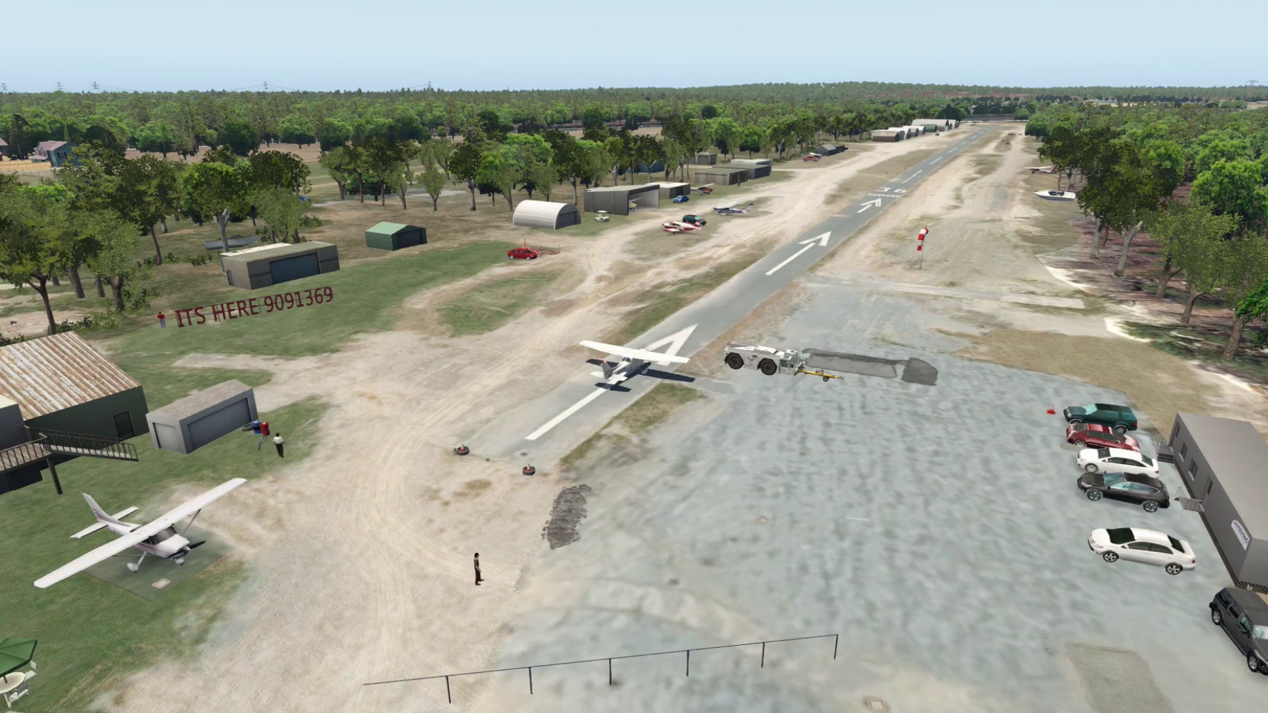
Switch to the 3-D cockpit and shift the pilot's viewpoint up, down, right and left.
key(shift+9)
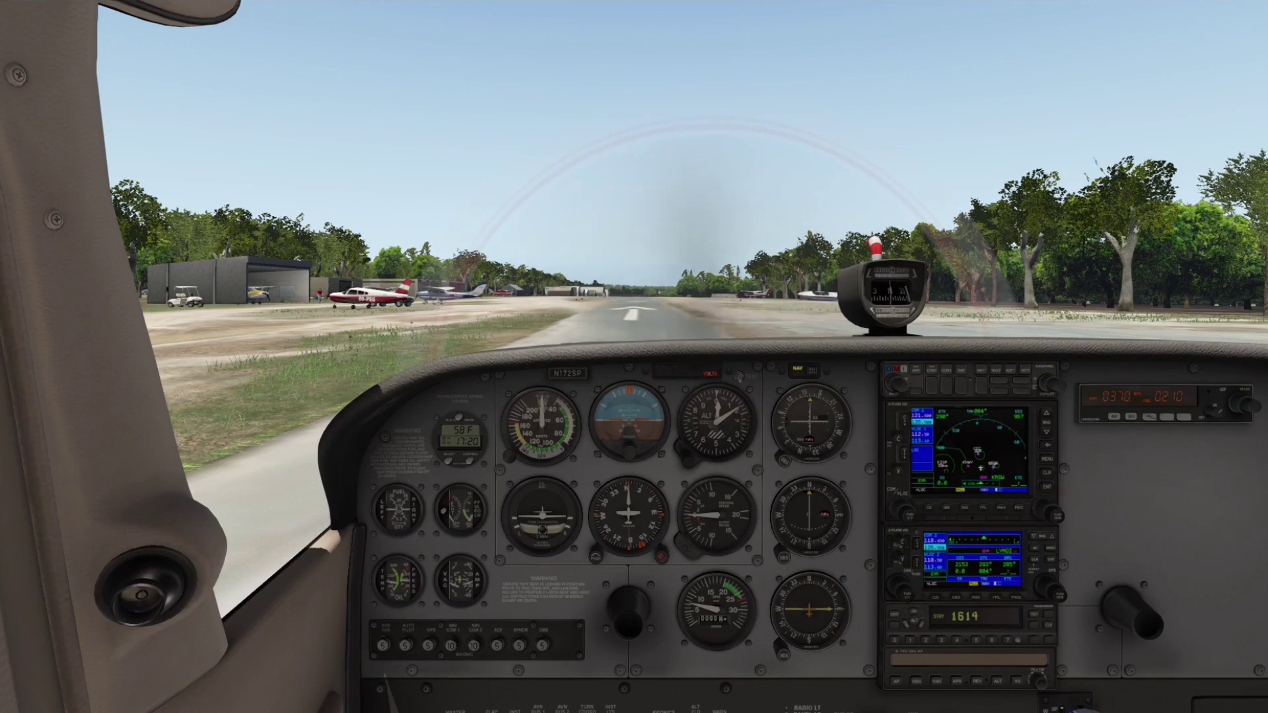
key(Up)
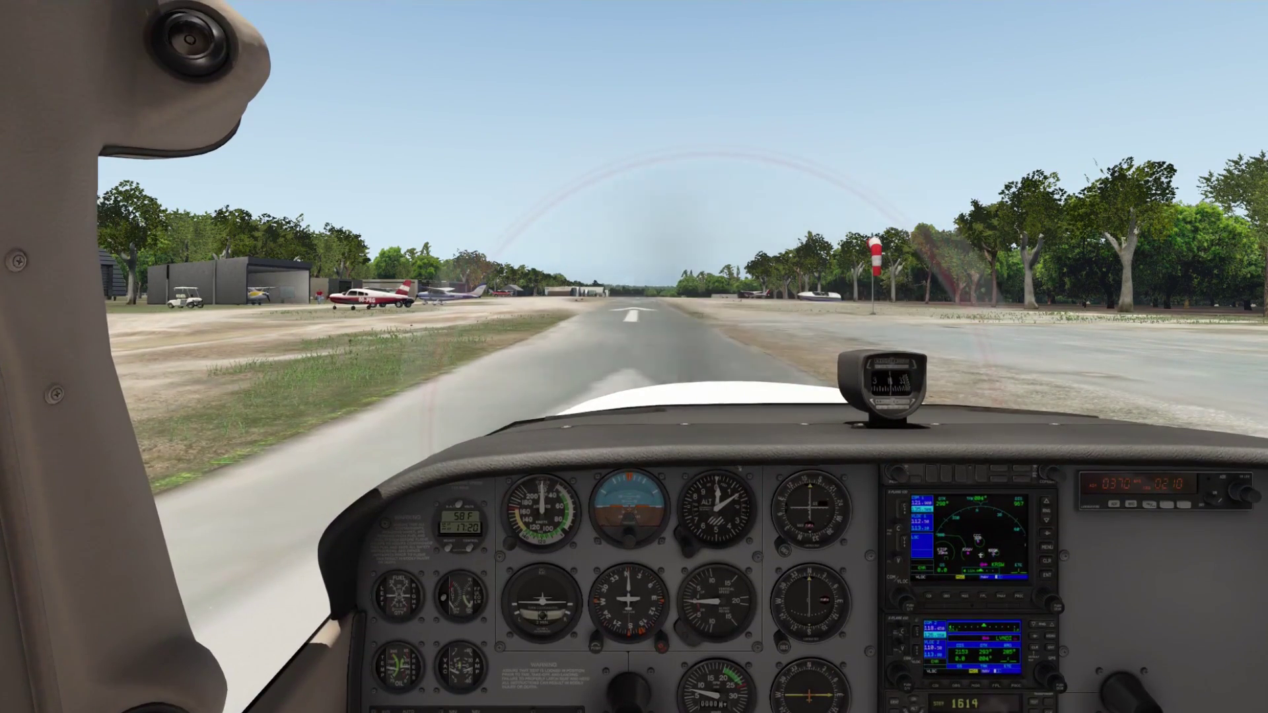
key(Down)
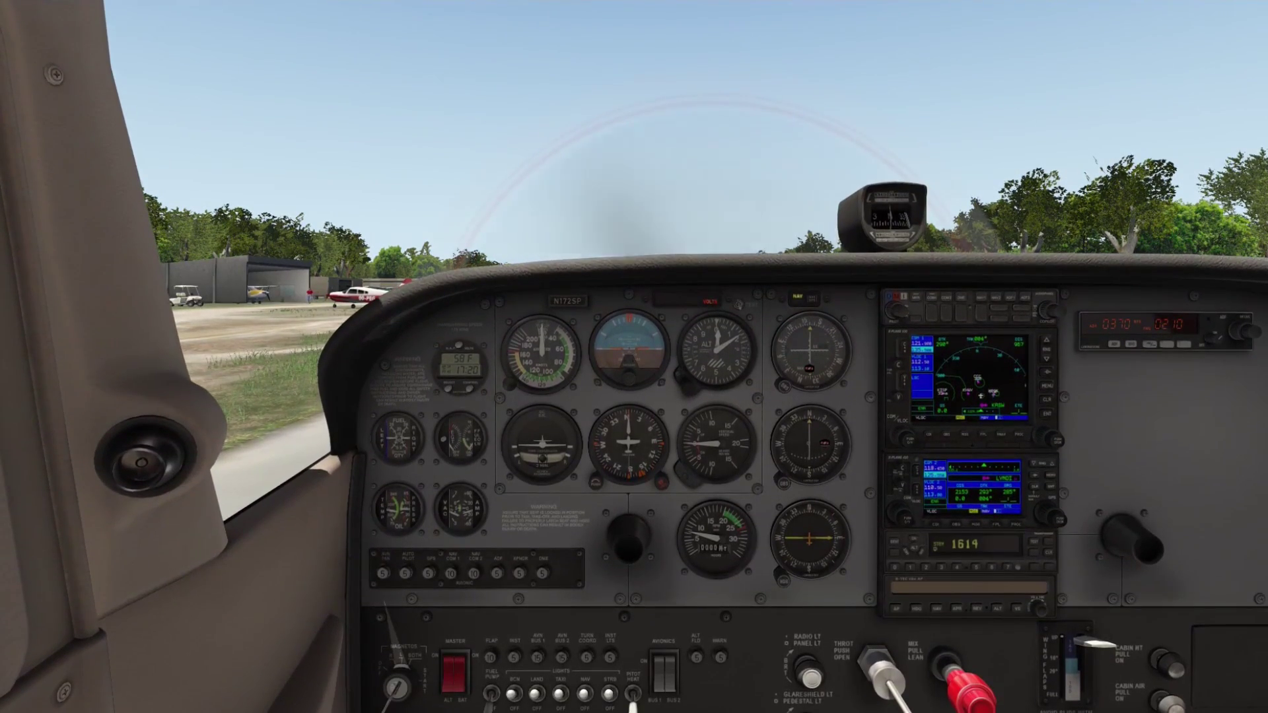
key(Right)
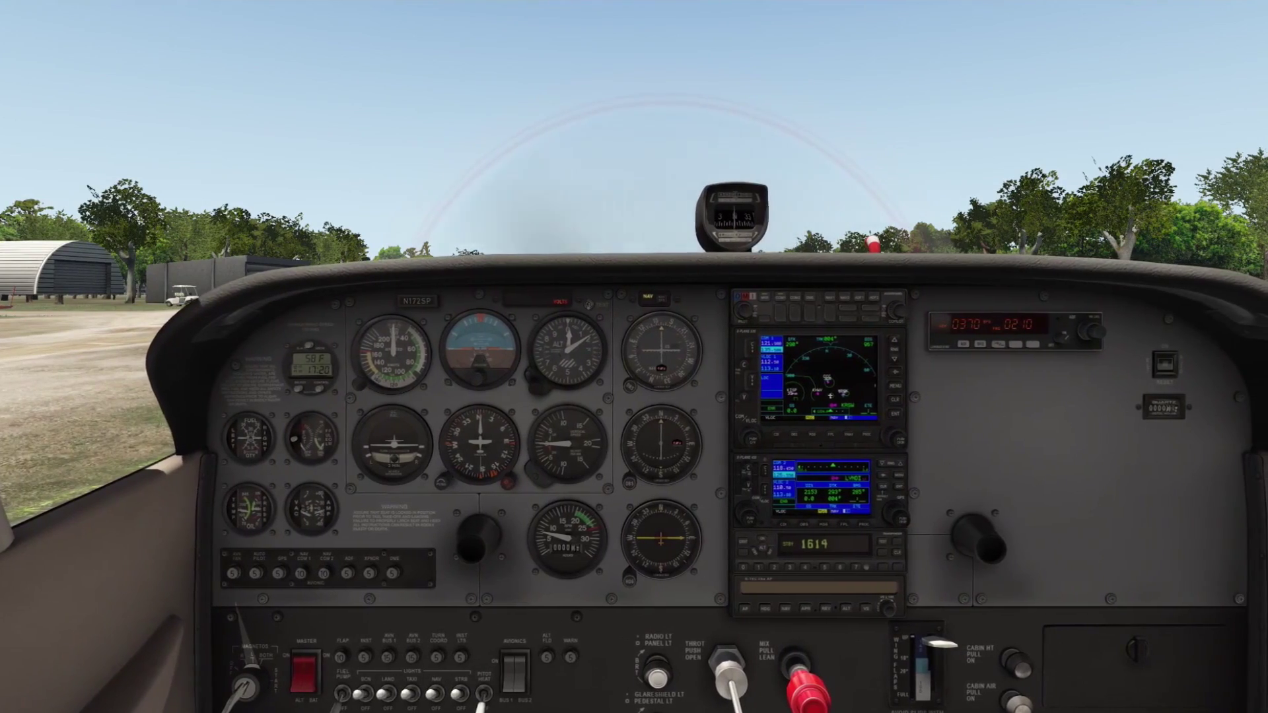
key(Left)
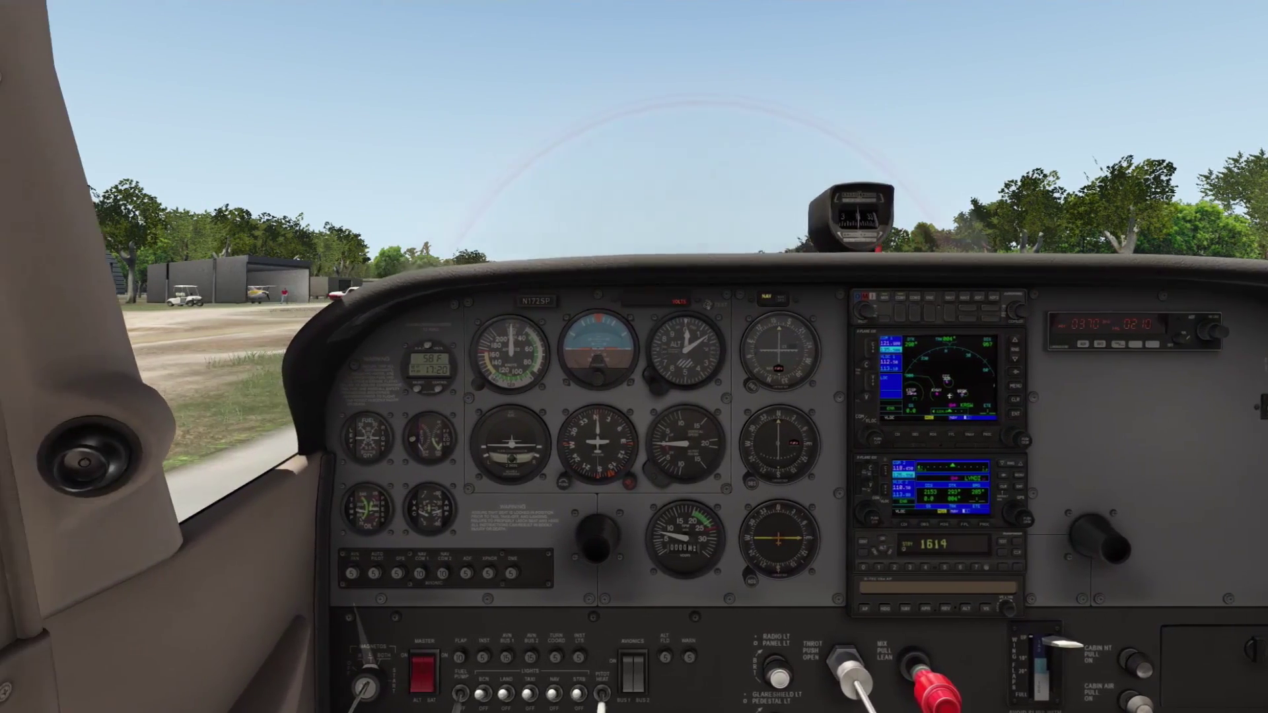
Move the cockpit viewpoint backward and forward relative to the instrument panel.
key(period)
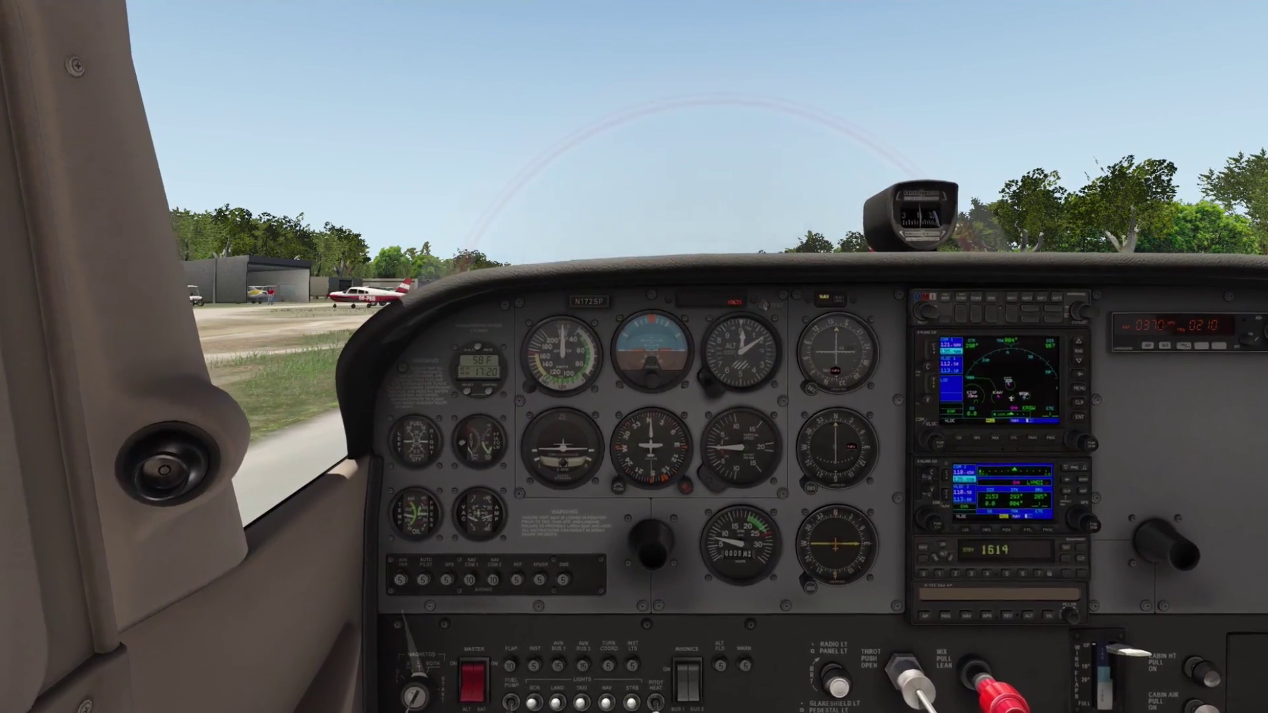
key(comma)
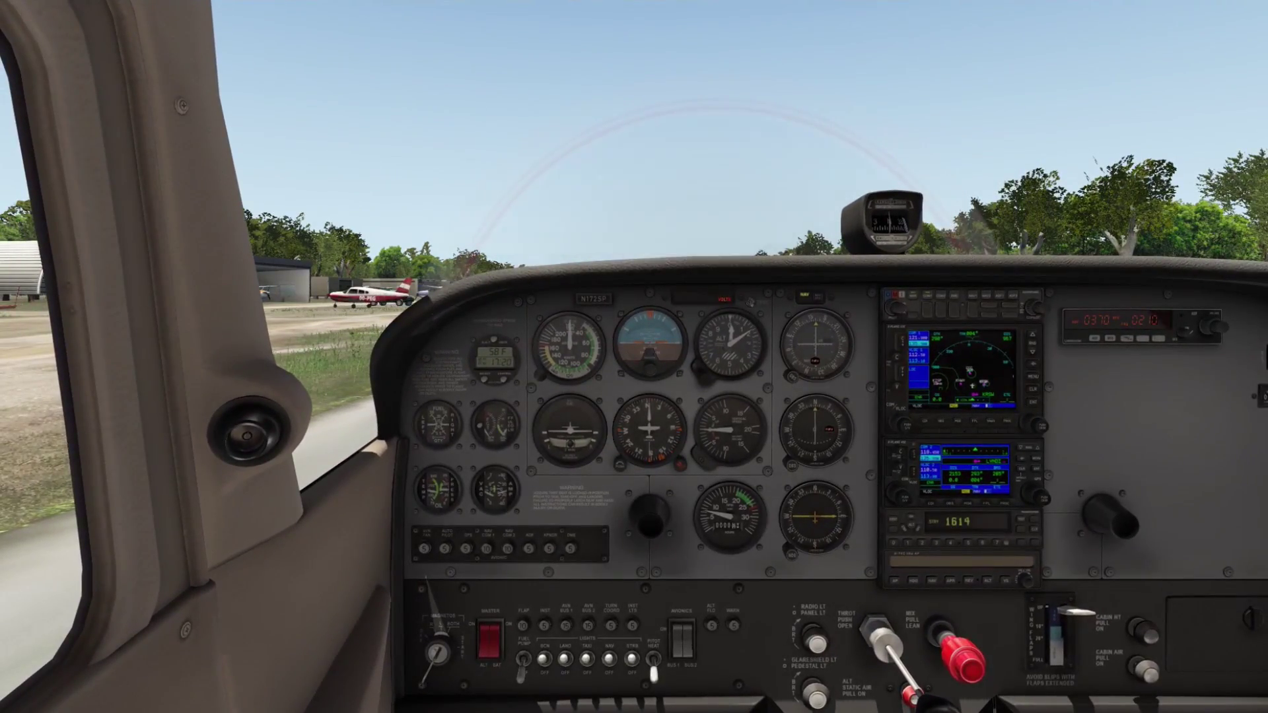
key(period)
key(comma)
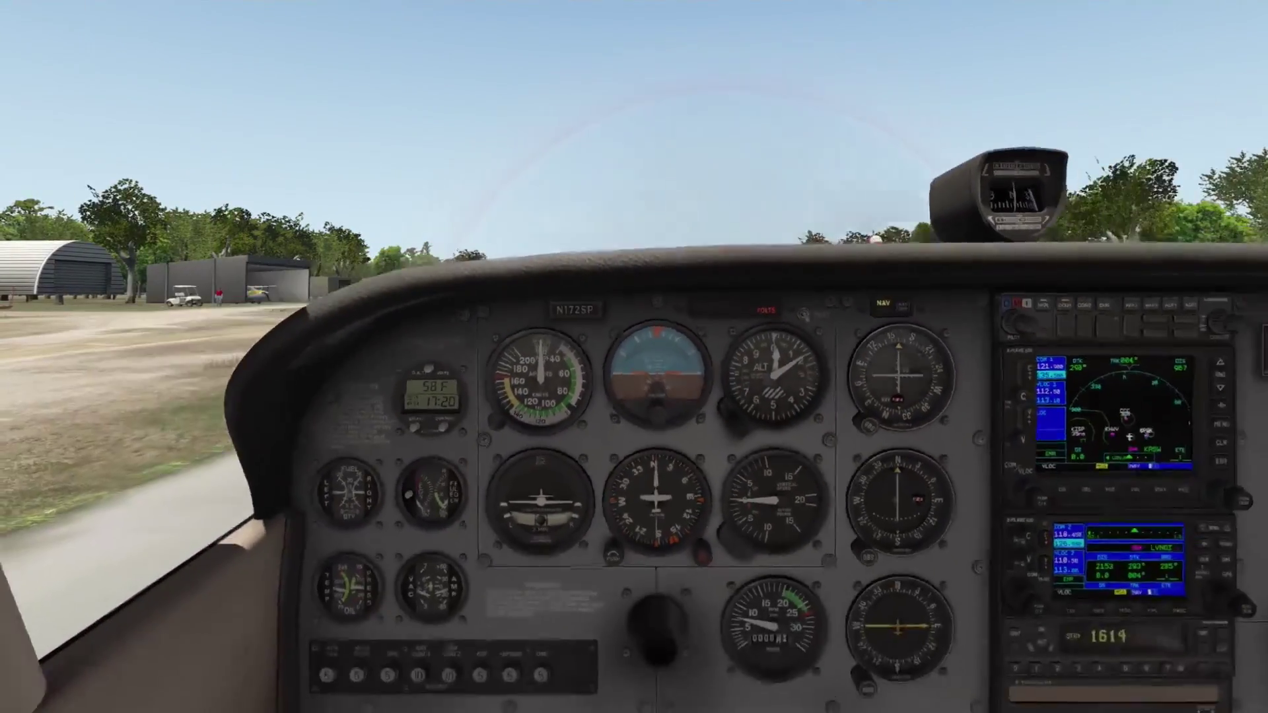
Slide and raise the viewpoint over to the copilot's side, and reset it to the default pilot view.
key(Right)
key(Up)
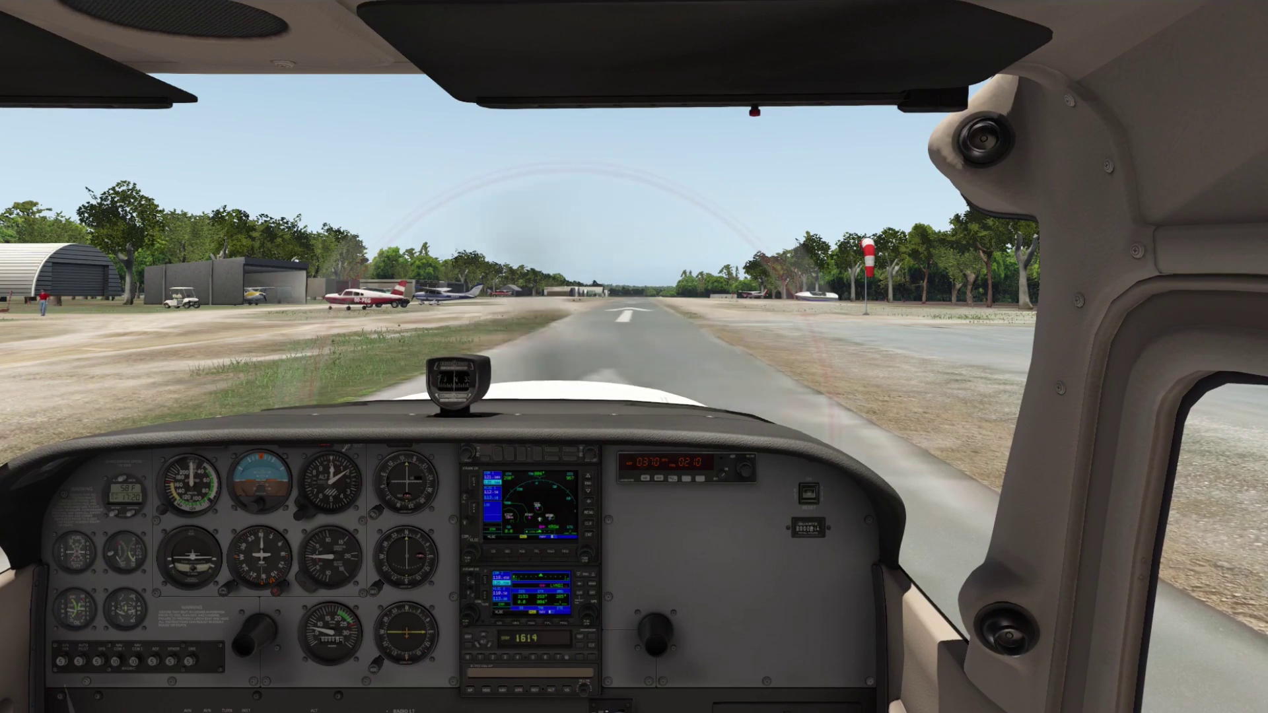
key(shift+9)
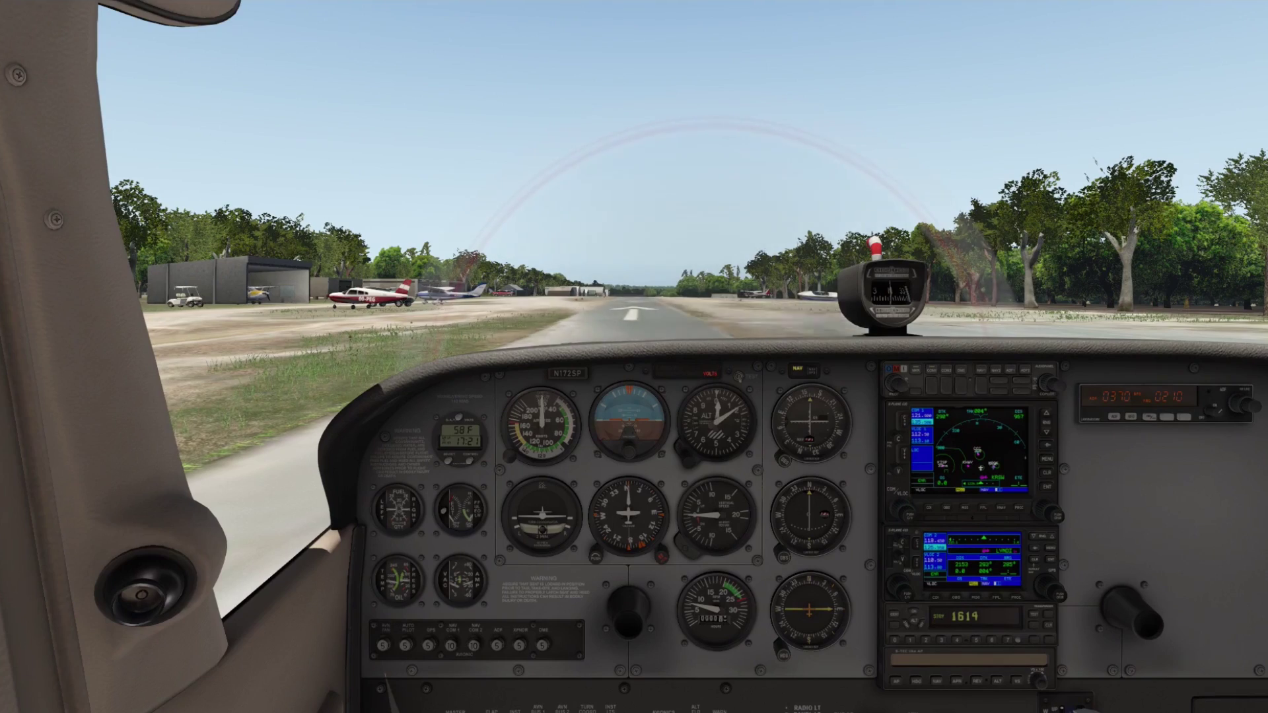
Show the control yokes while shifting the viewpoint between the copilot's side and the pilot's side.
key(Right)
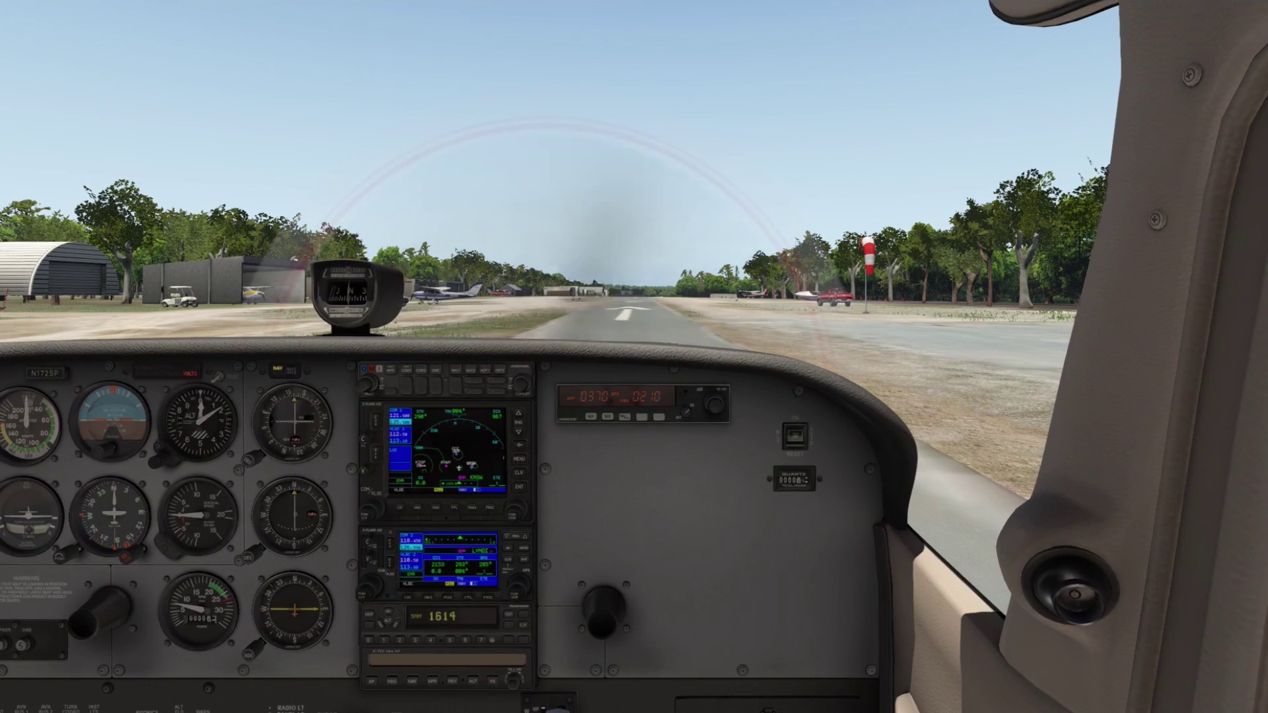
key(comma)
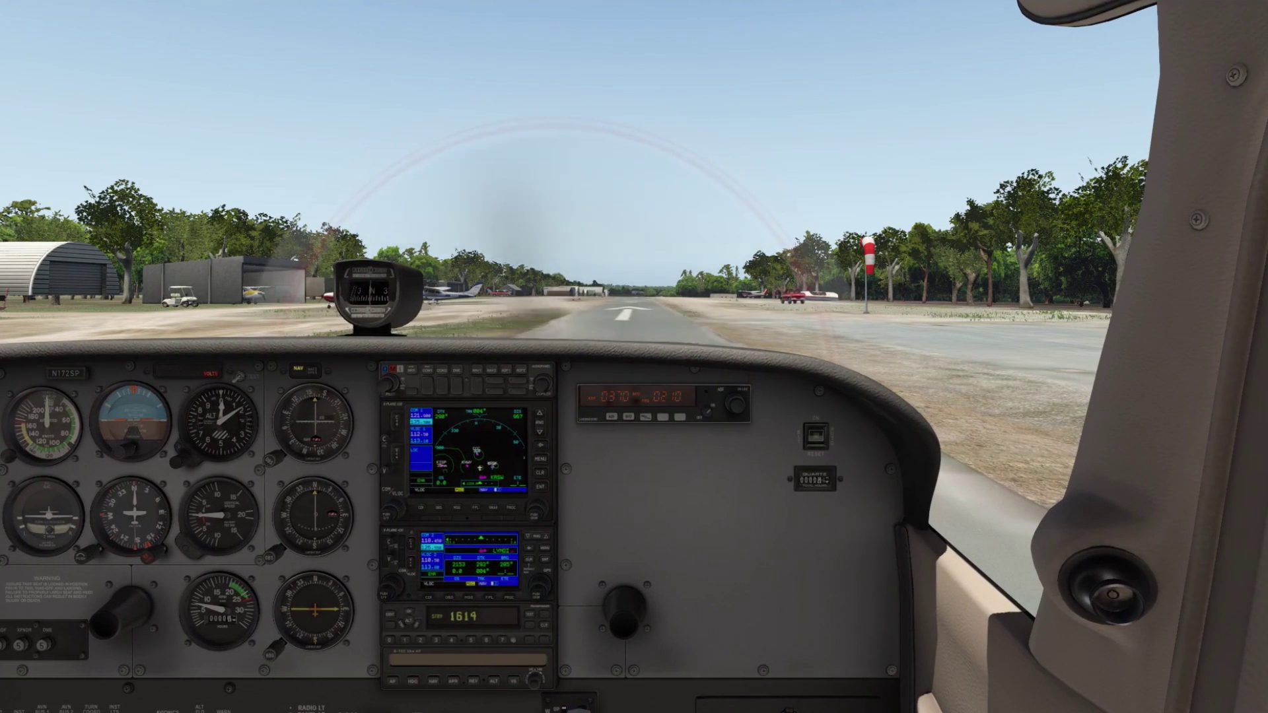
key(y)
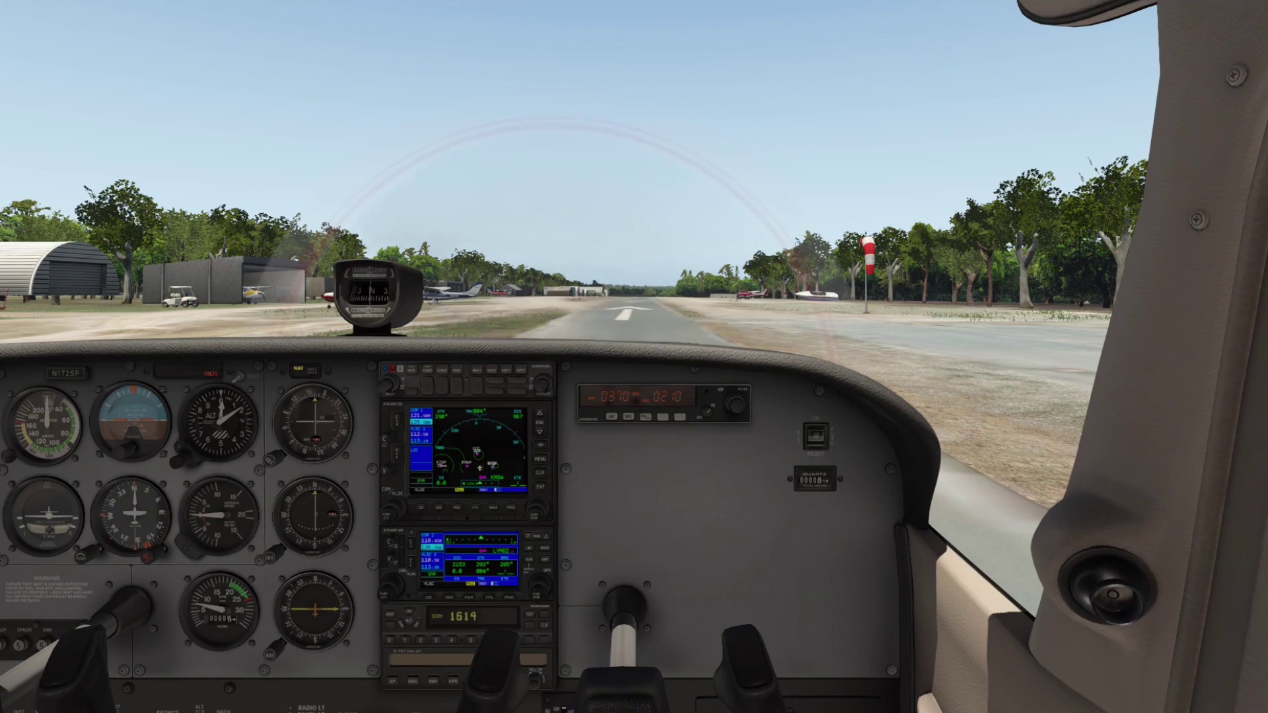
key(Left)
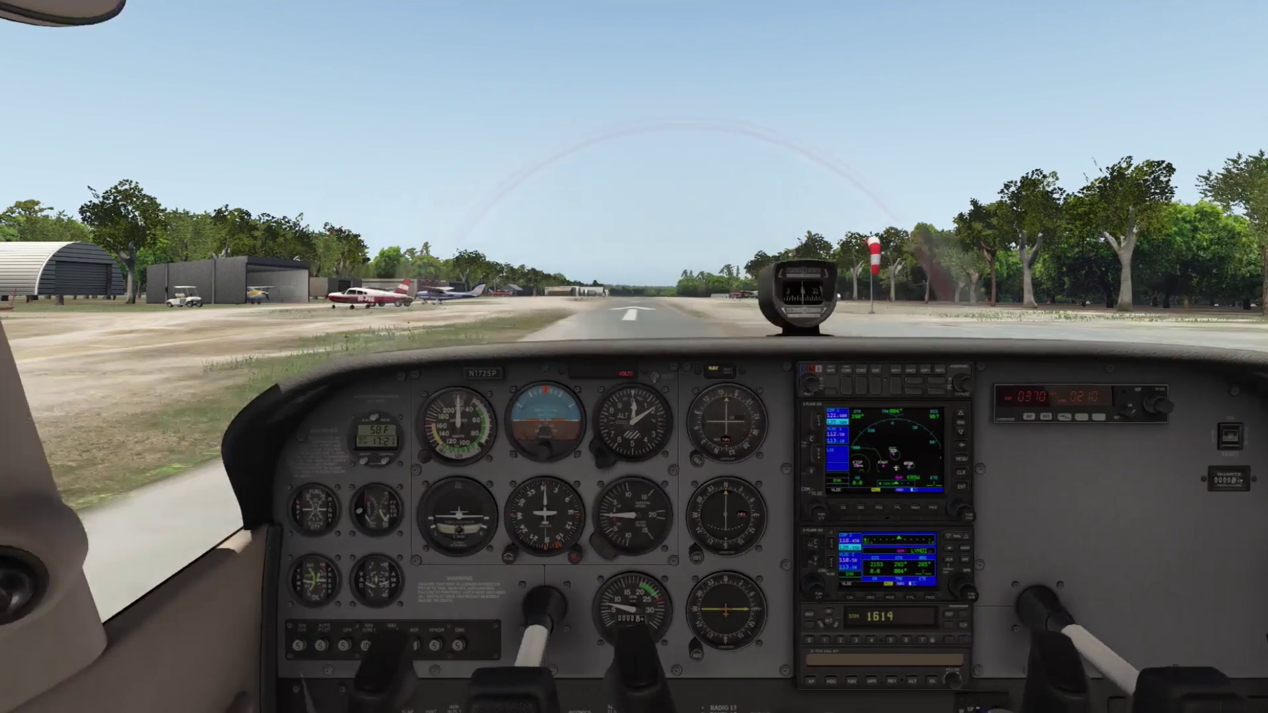
key(Right)
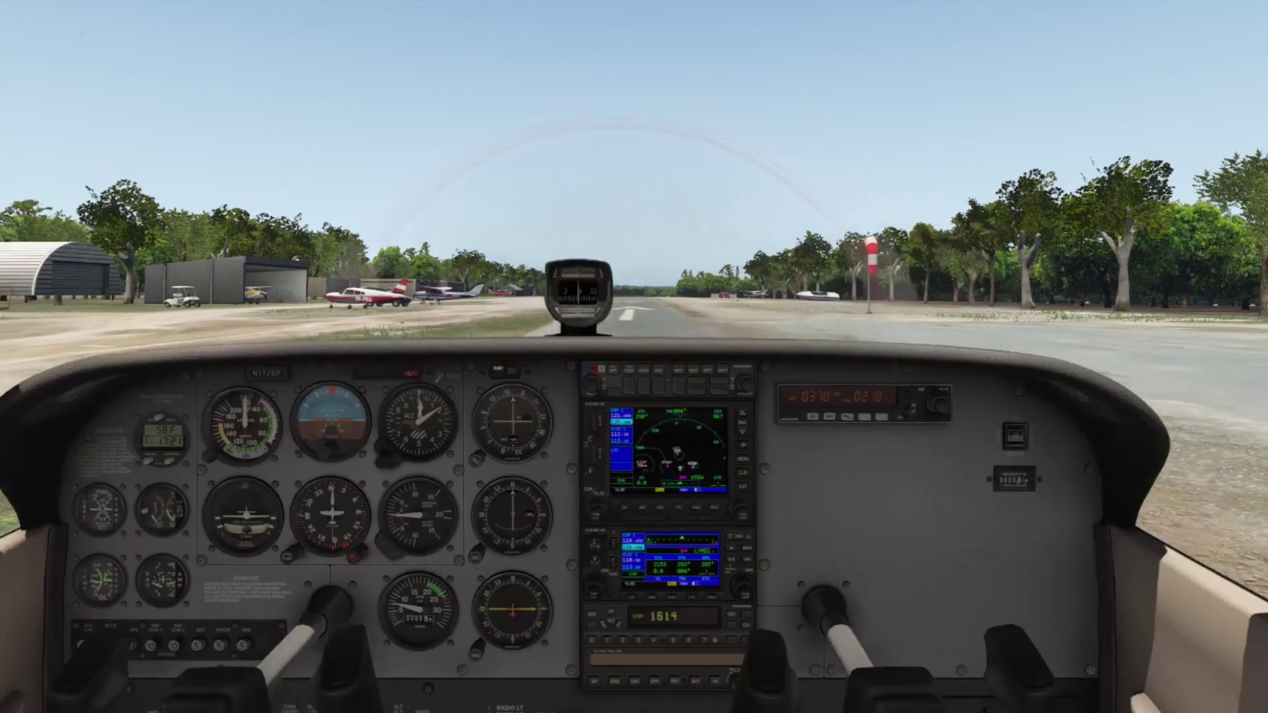
Look around the rear of the cabin and turn the view out through the side windows.
key(shift+7)
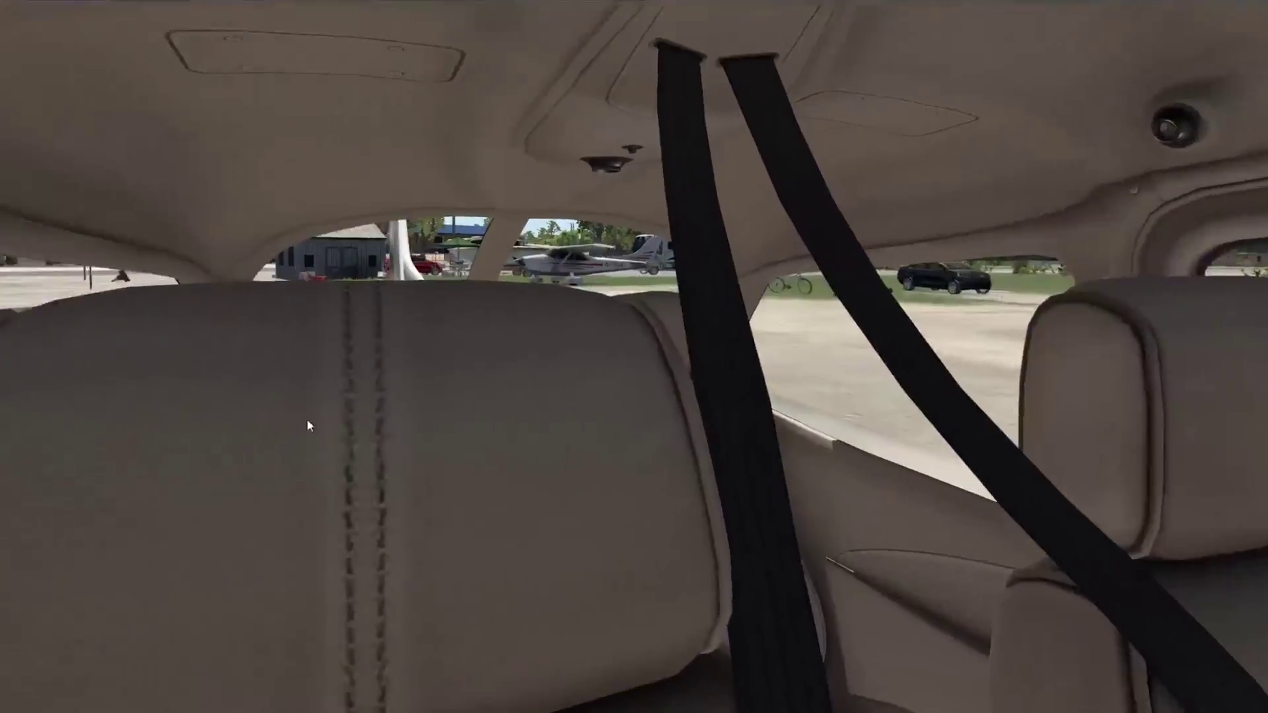
drag(306, 419, 838, 411)
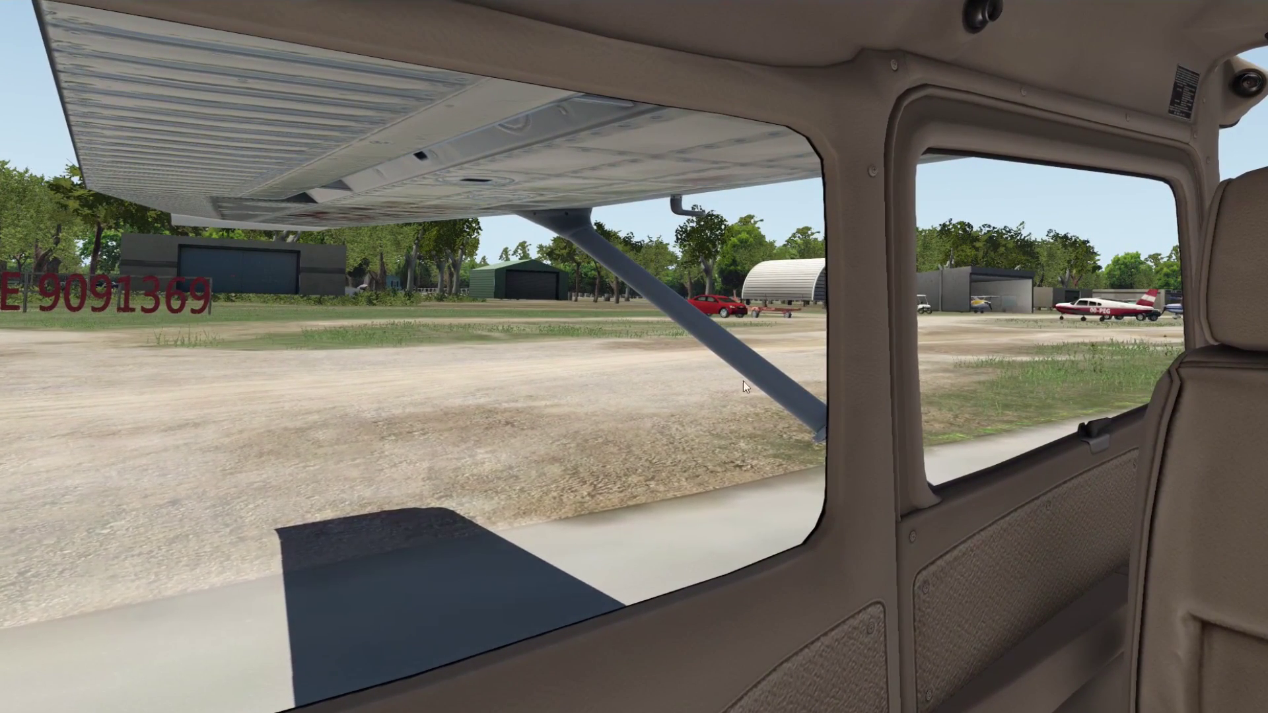
drag(682, 385, 1115, 389)
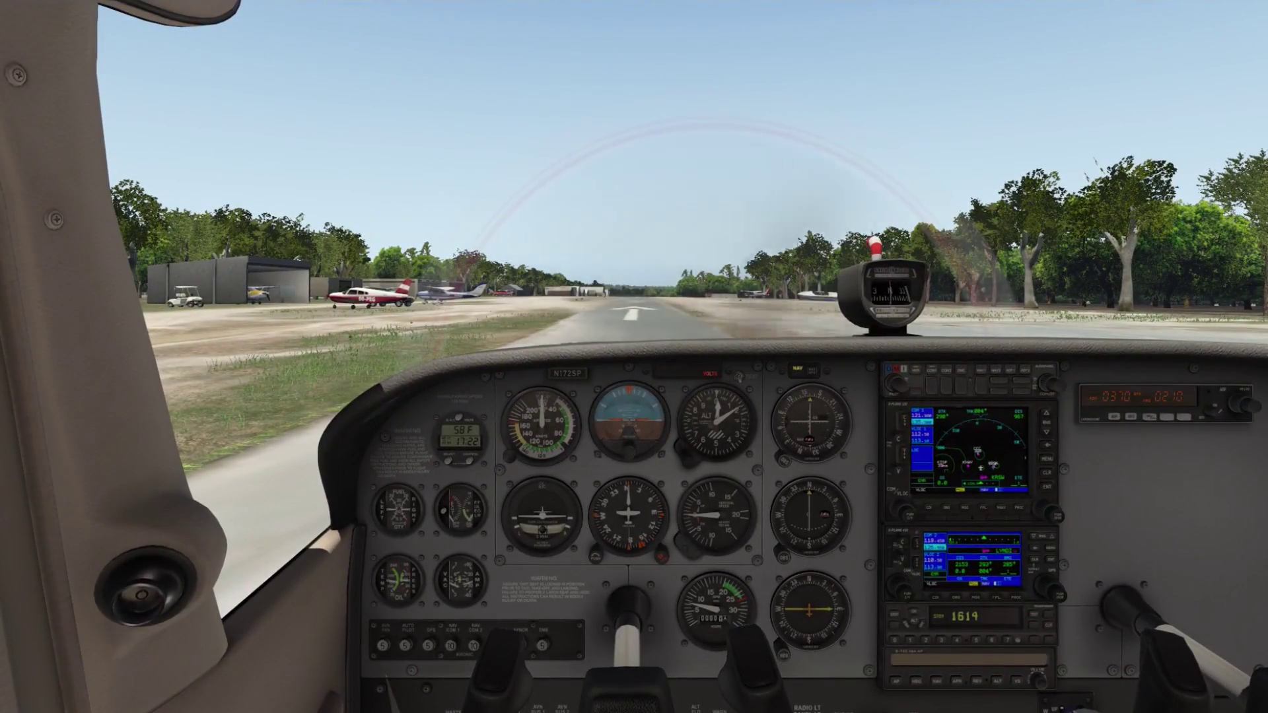
Reposition the cockpit viewpoint and bring it forward over the glareshield to look along the nose and runway.
key(Down)
key(Left)
key(Up)
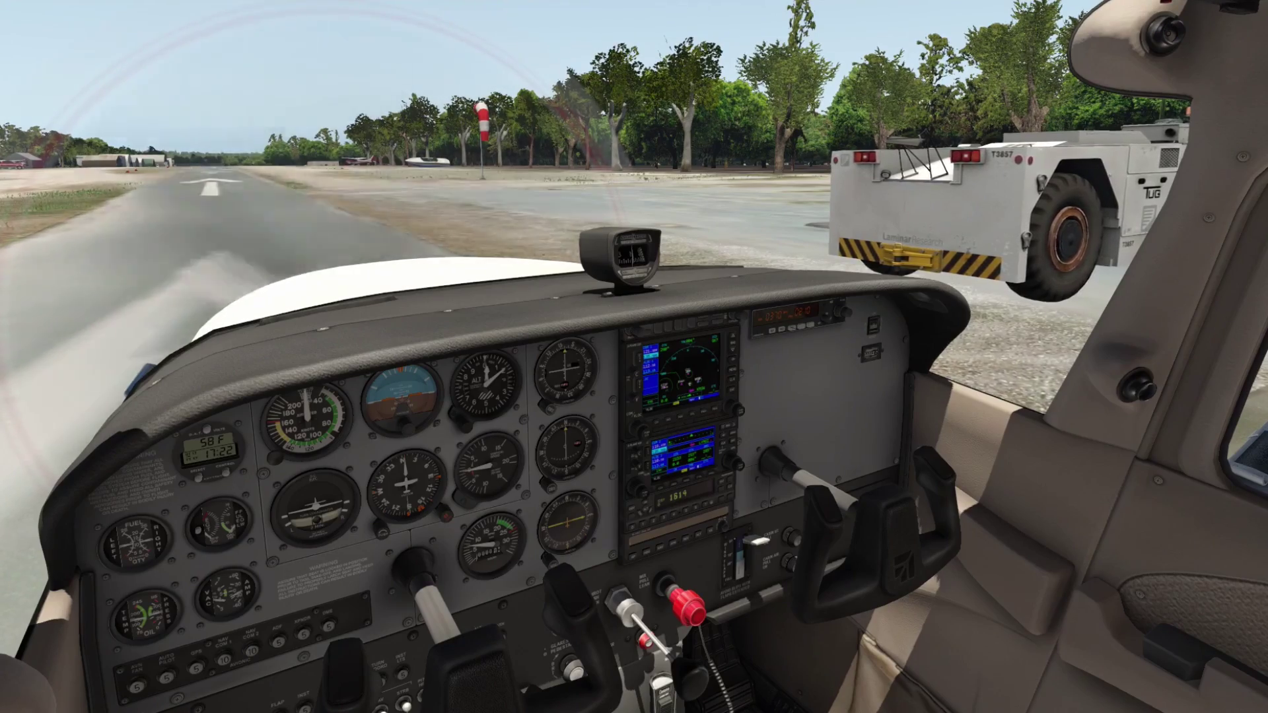
drag(980, 681, 863, 621)
scroll(991, 646, up, 3)
scroll(884, 614, up, 5)
key(Up)
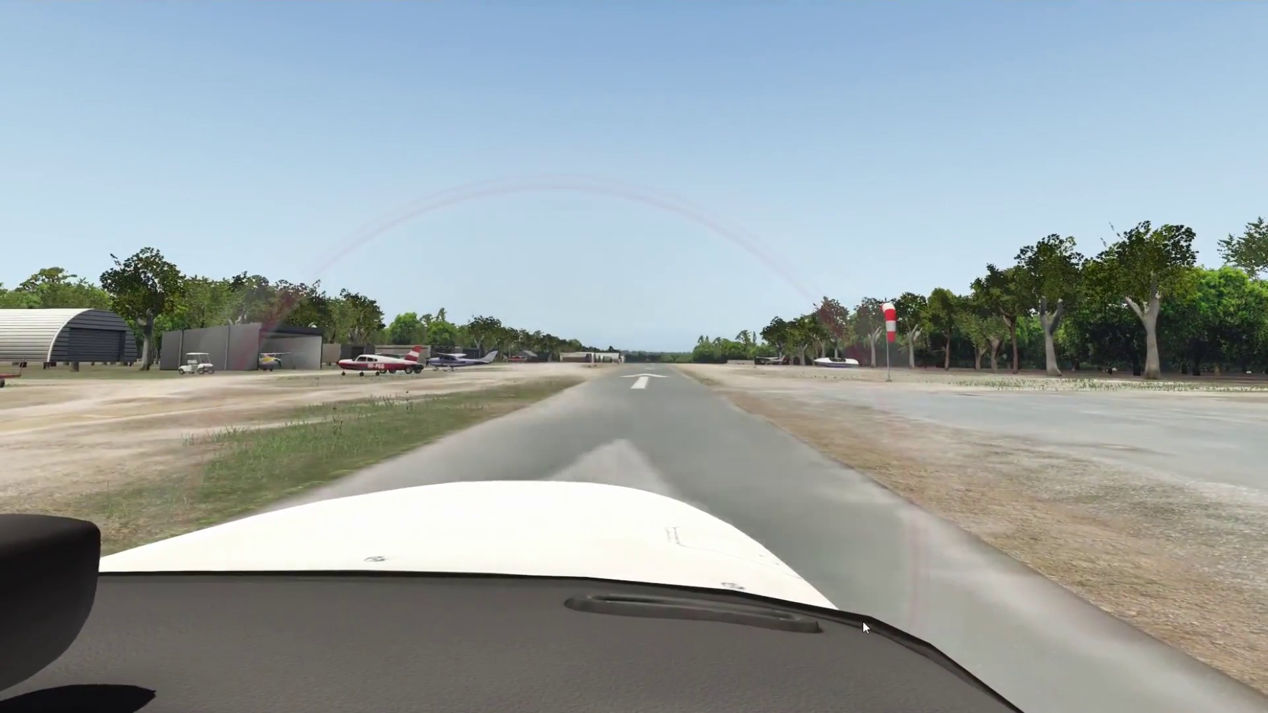
key(shift+9)
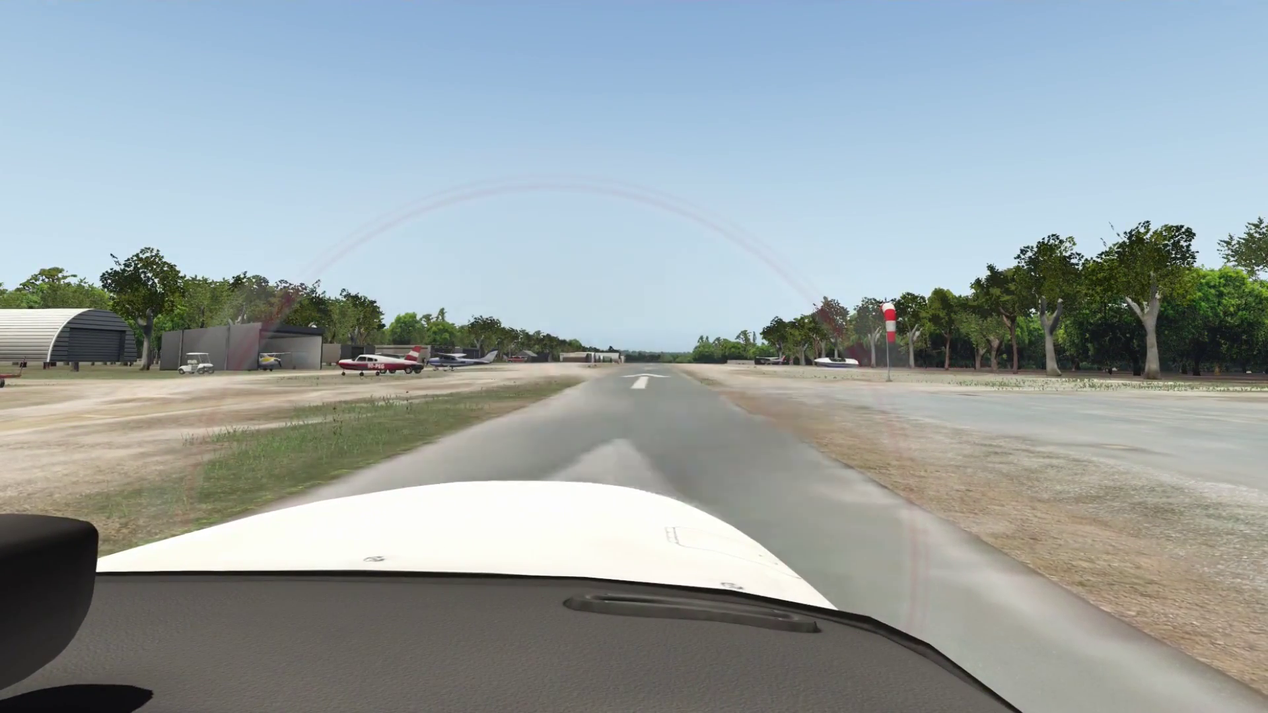
Recall the quick look views from behind the pilot's seat, of the copilot's side and over the nose, ending on the pilot view.
key(Right)
key(KP_1)
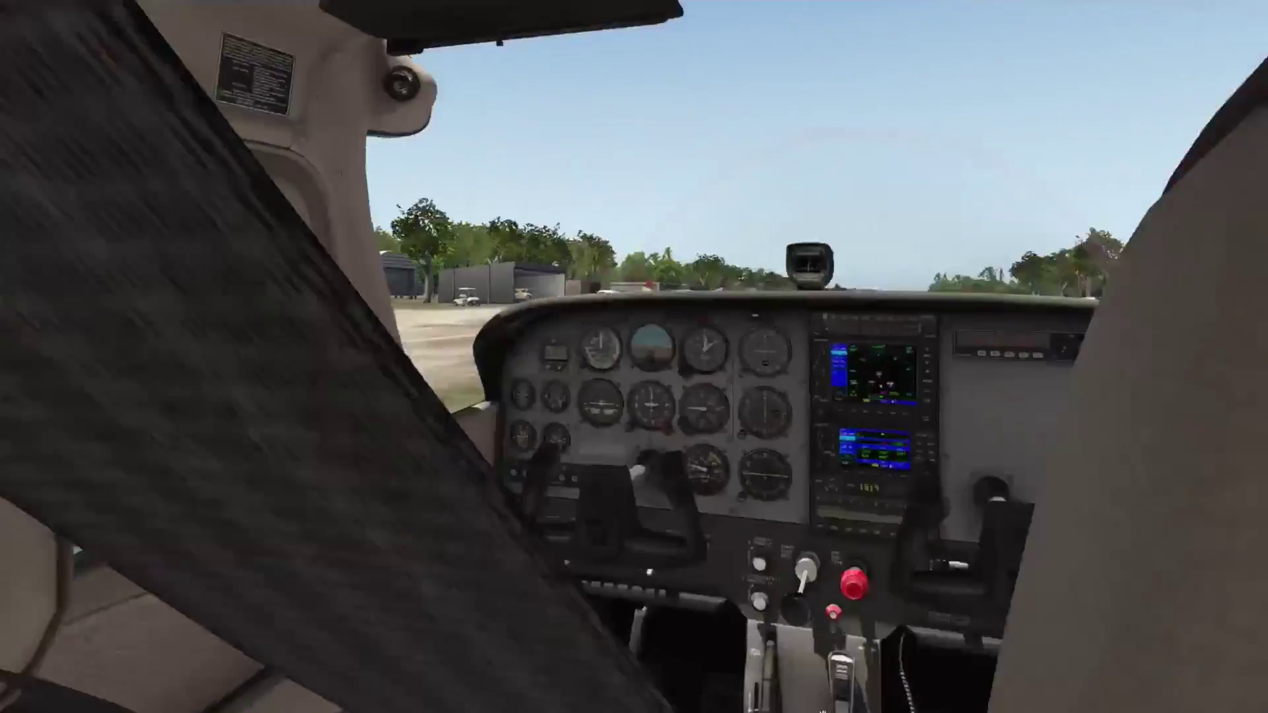
key(KP_3)
key(KP_5)
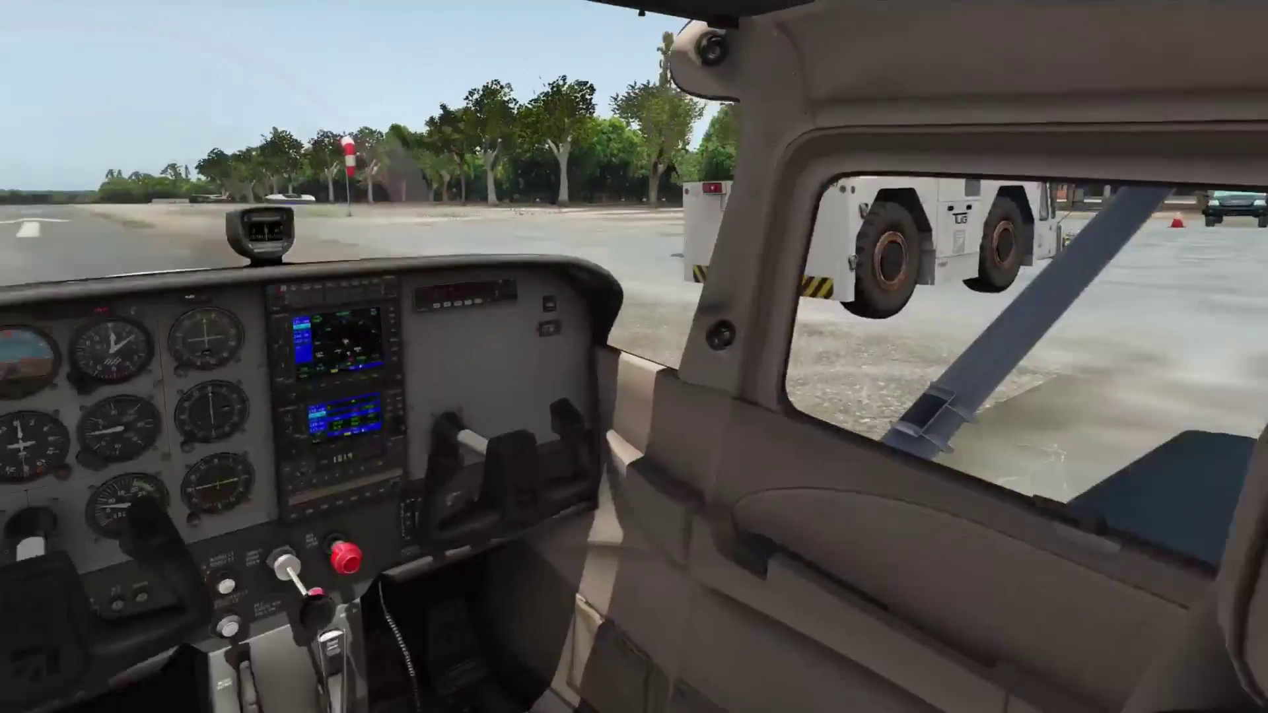
key(KP_8)
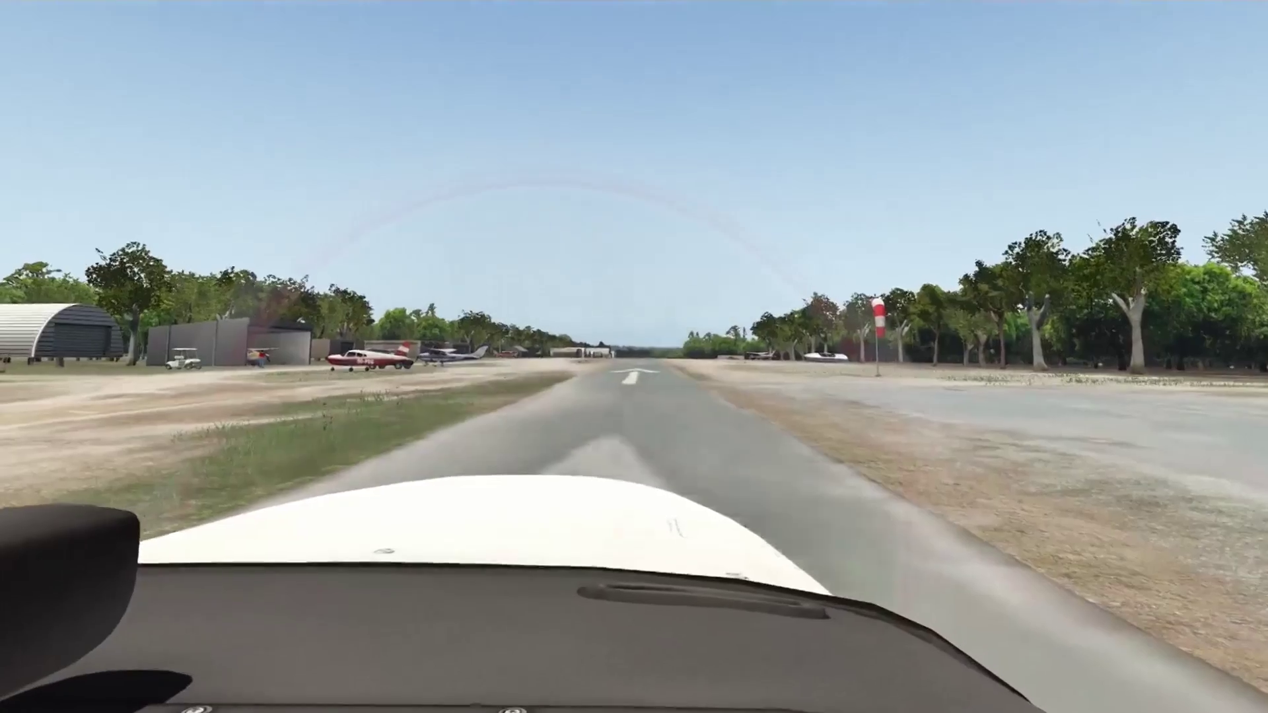
key(KP_5)
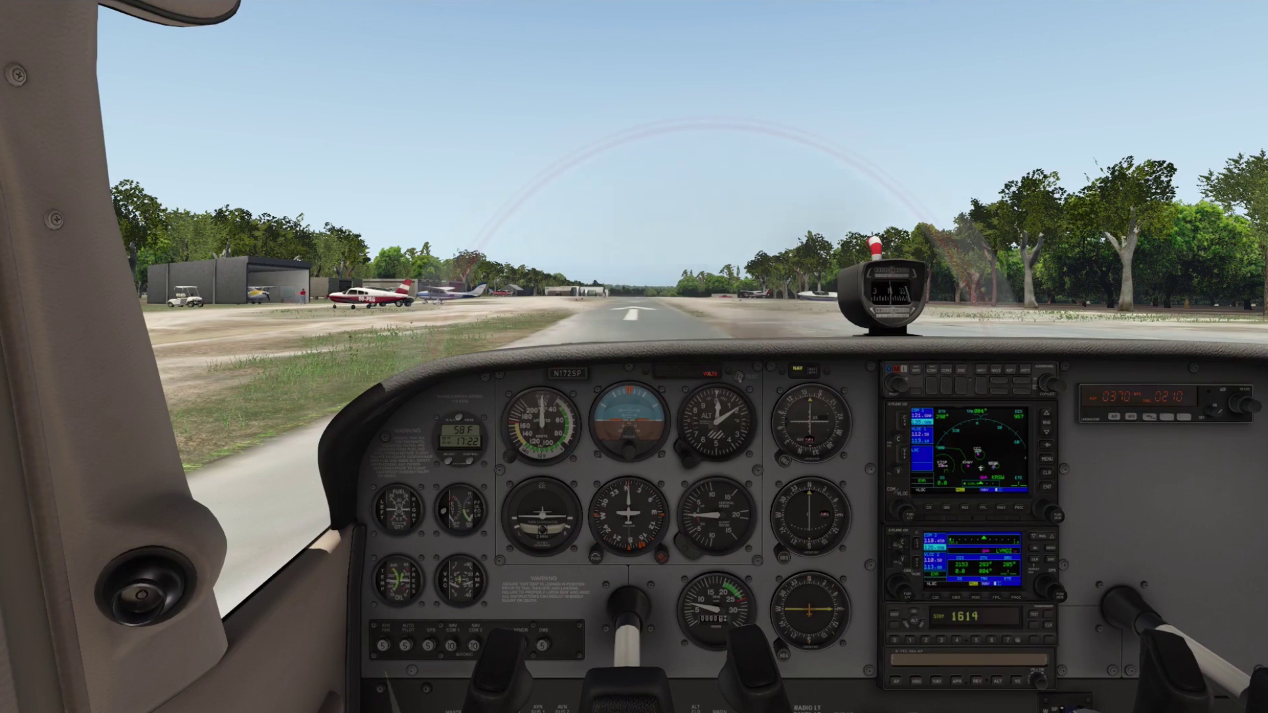
Turn the view across the instrument panel and zoom in on the X-Plane 530 GPS.
drag(729, 519, 727, 560)
key(q)
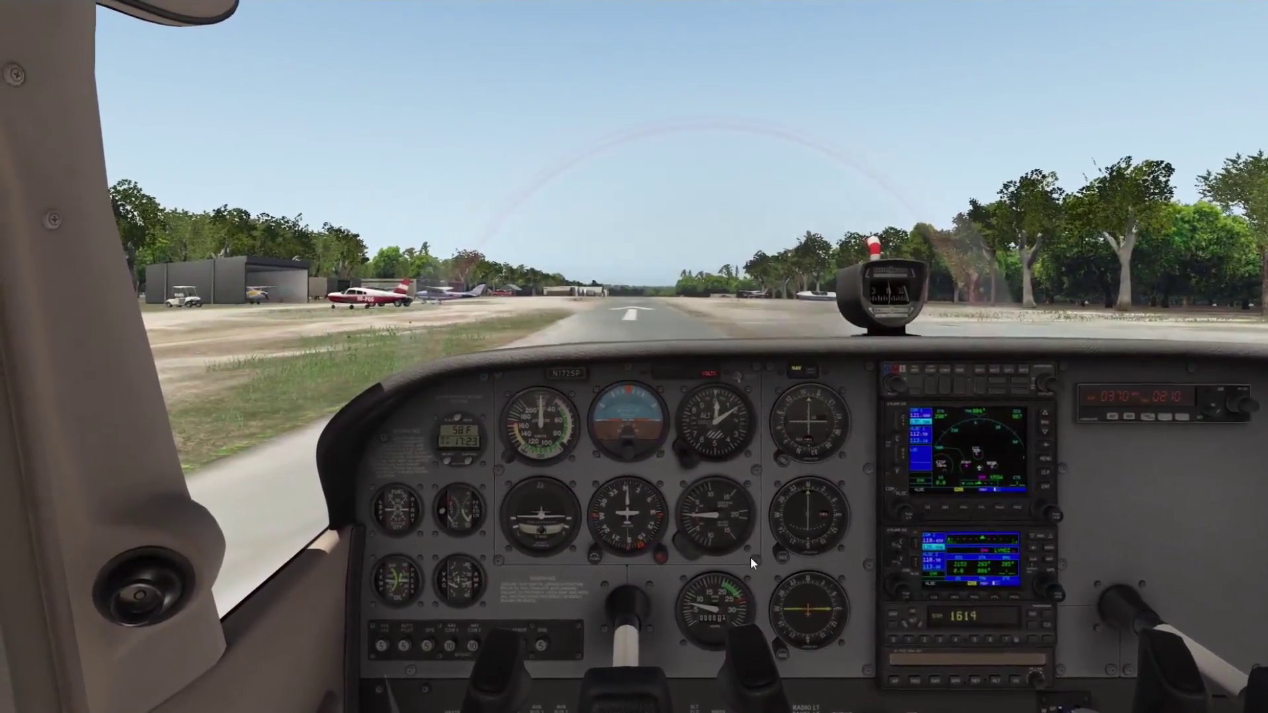
key(Right)
drag(715, 522, 730, 518)
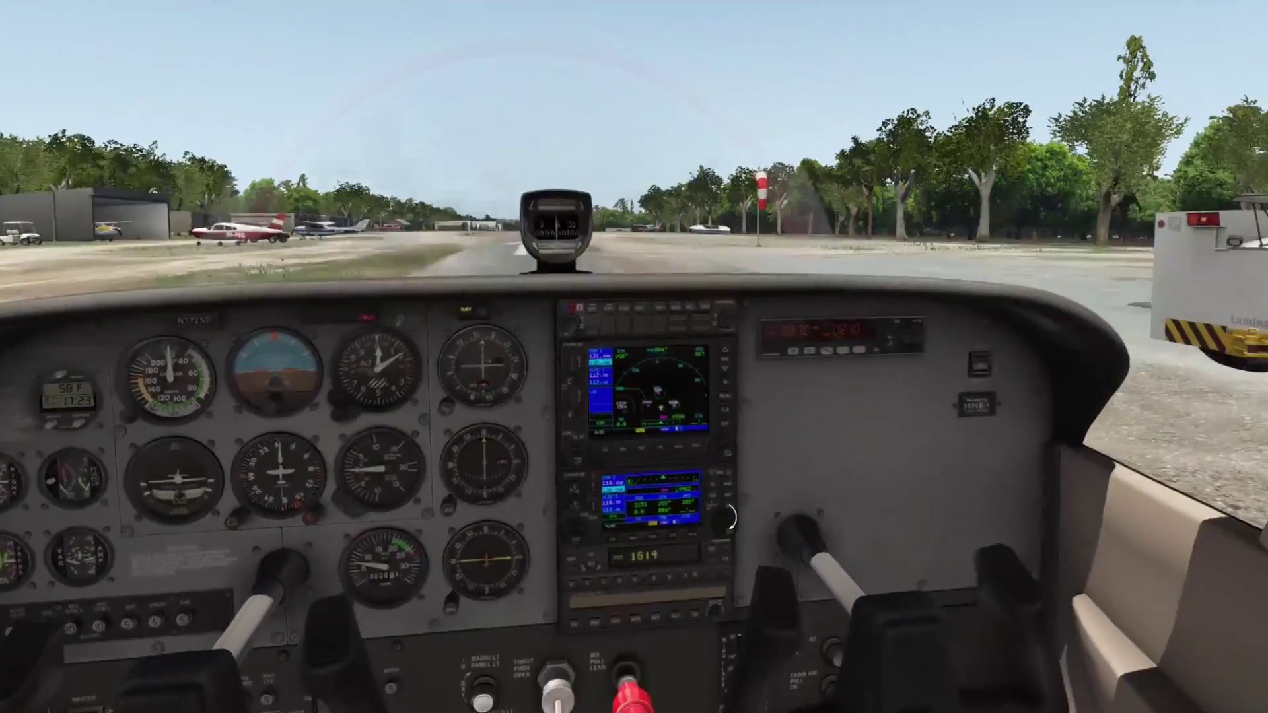
key(equal)
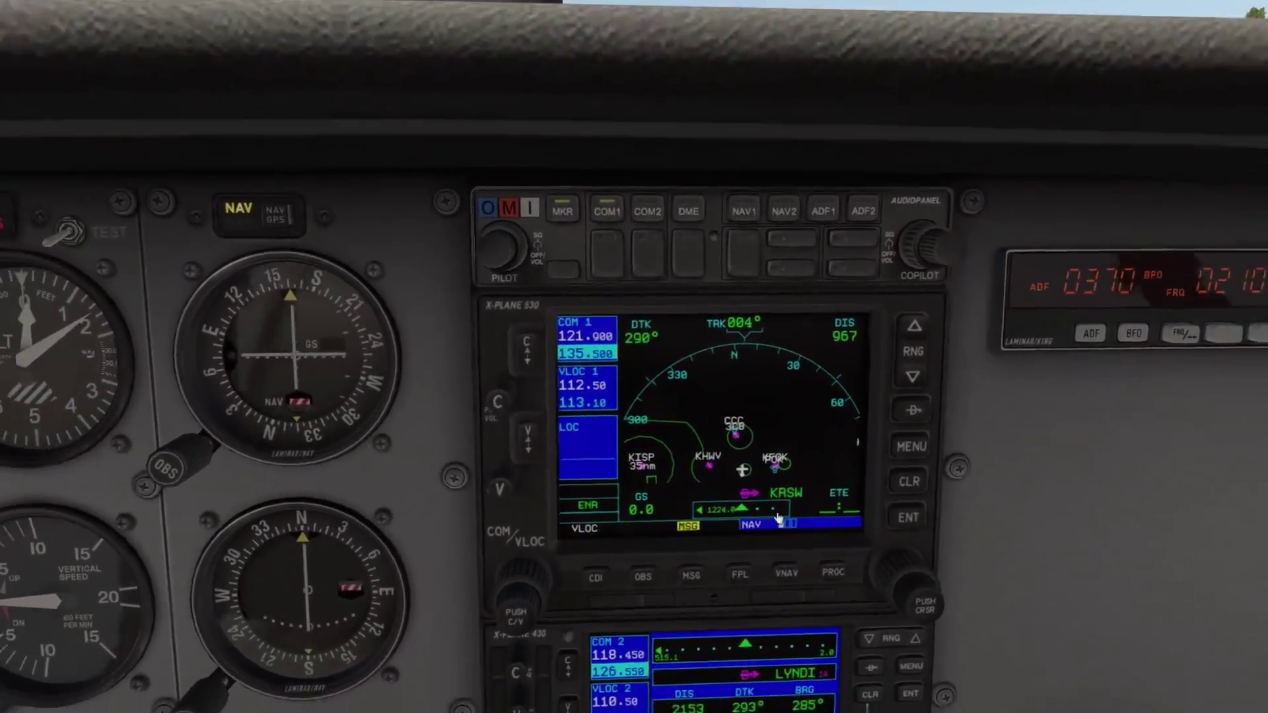
key(comma)
key(Down)
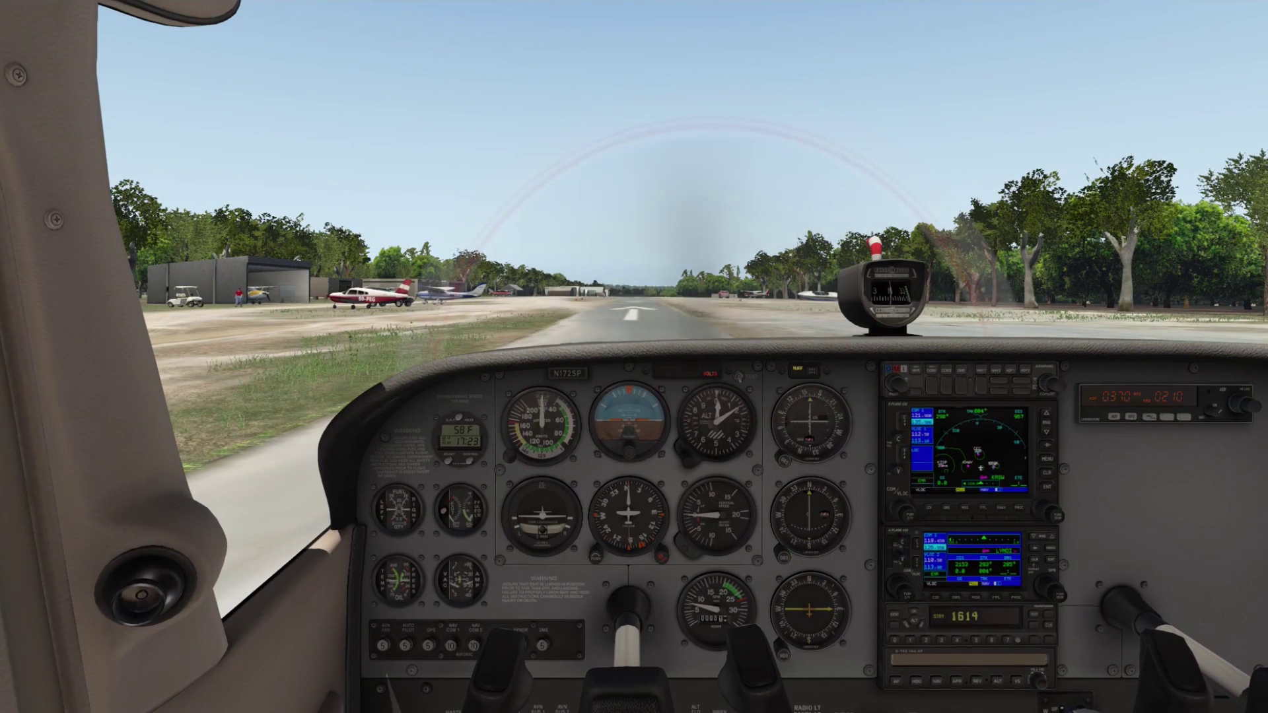
Browse the external view options, switch to an external view from behind the aircraft, and return to the 3-D cockpit.
click(74, 11)
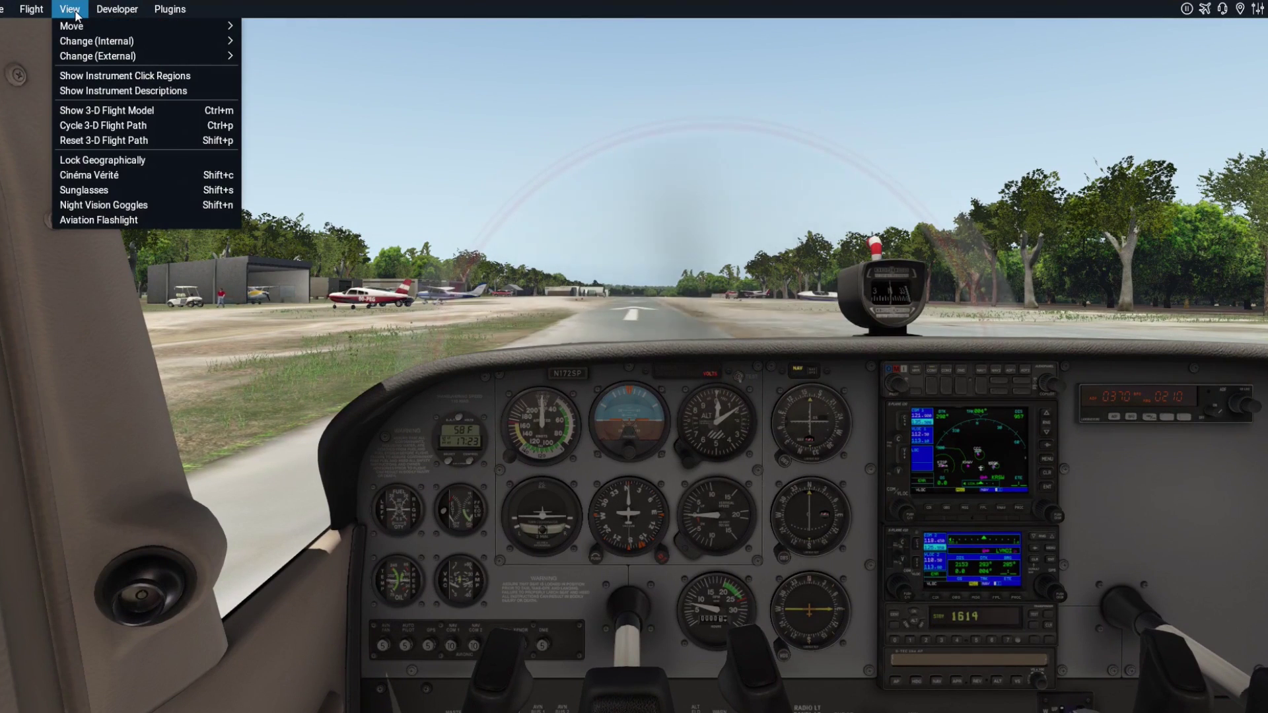
mouse_move(90, 58)
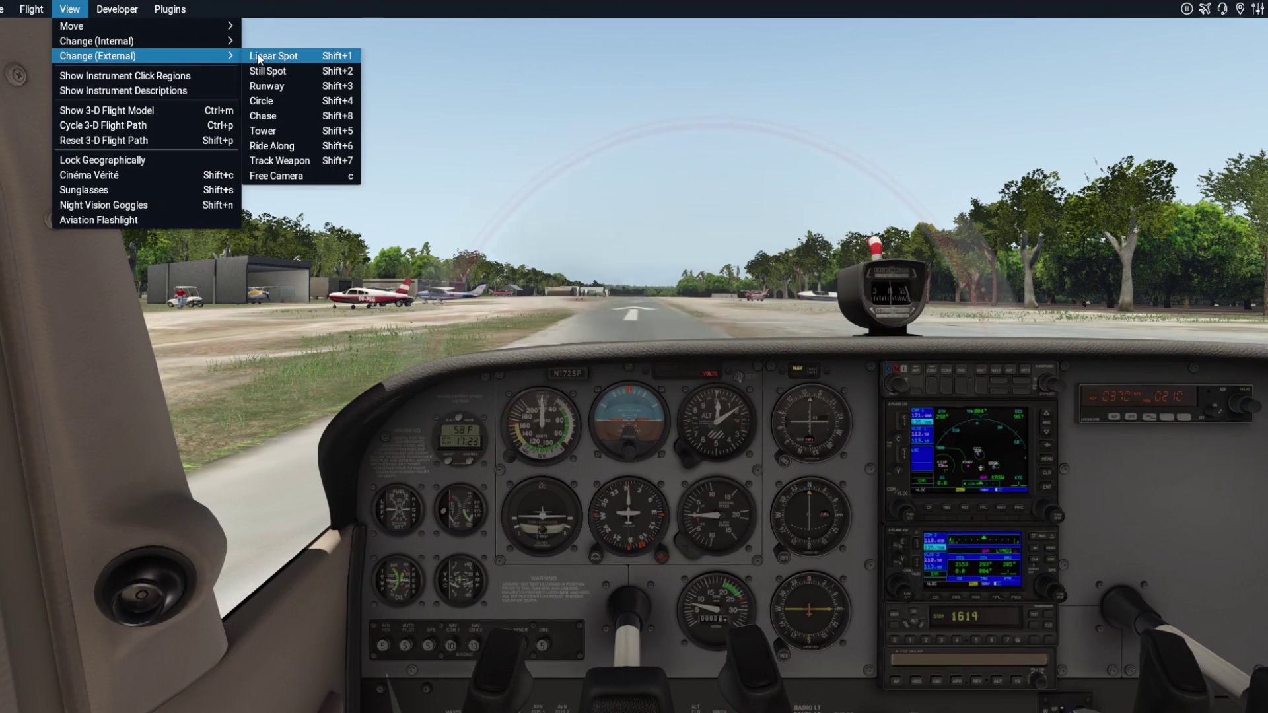
click(267, 102)
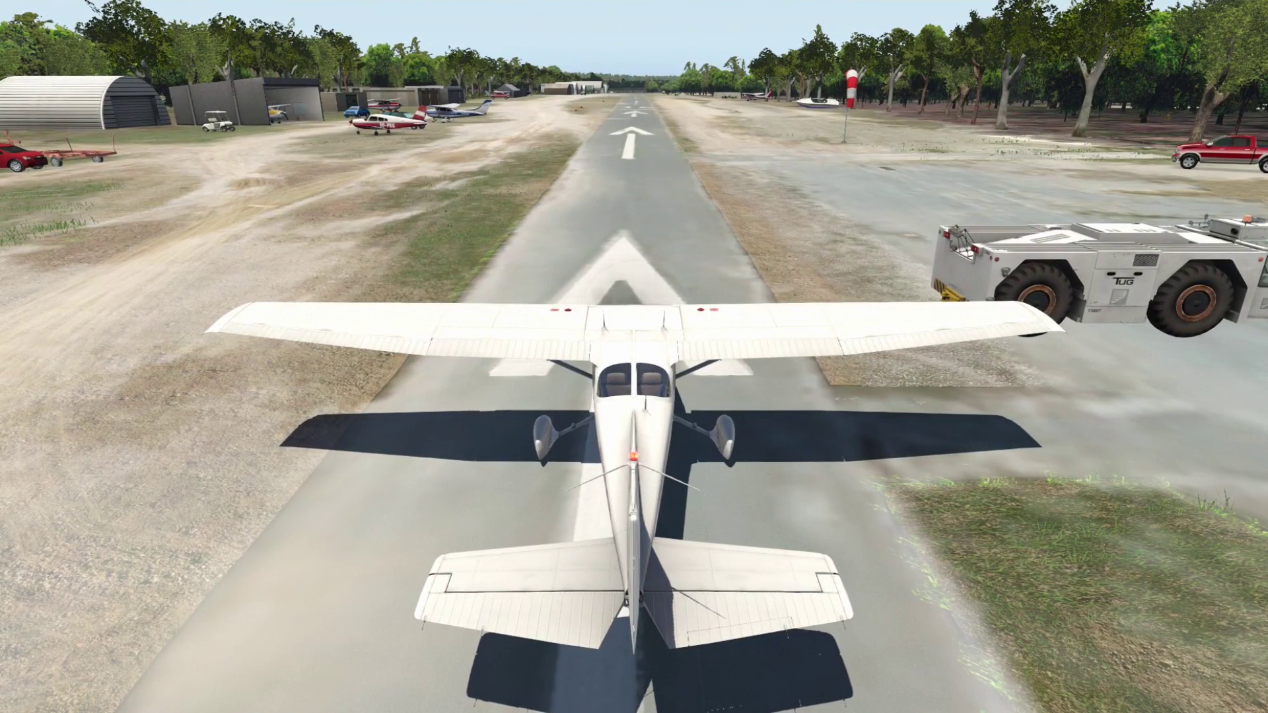
key(shift+9)
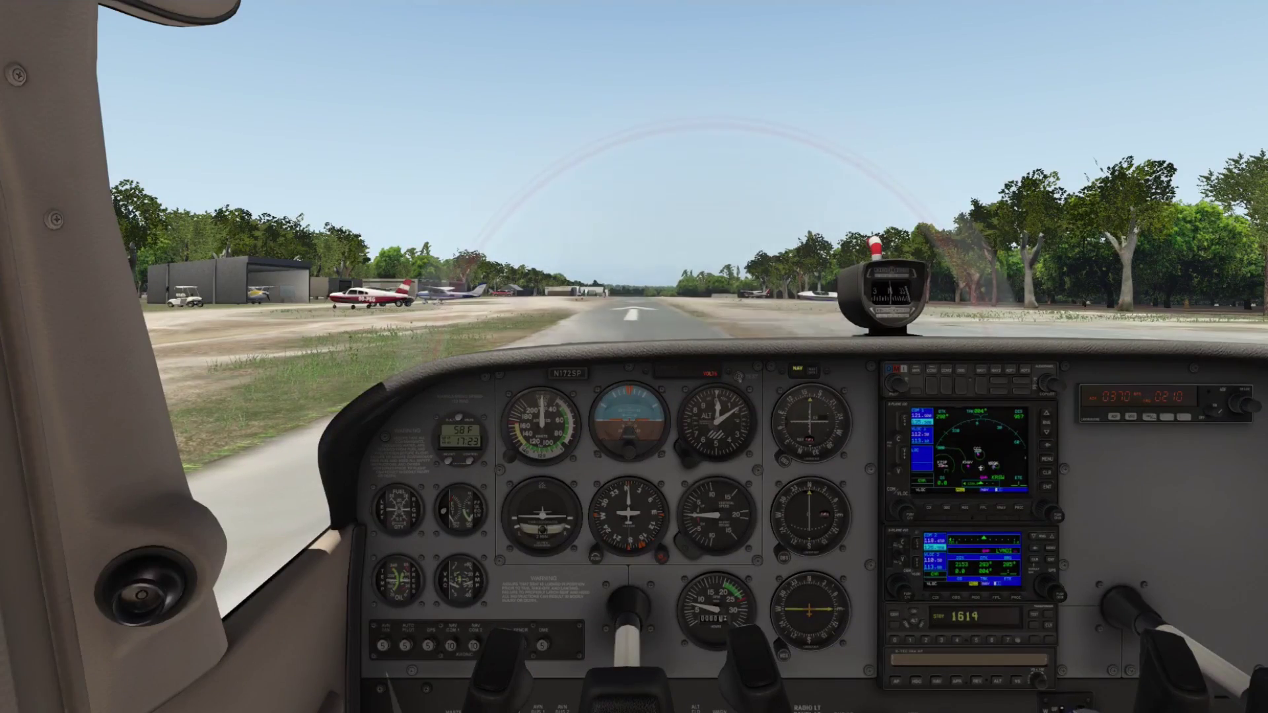
View the aircraft head-on from outside and from behind with the Chase view, and switch back to the 3-D cockpit.
key(shift+w)
key(shift+9)
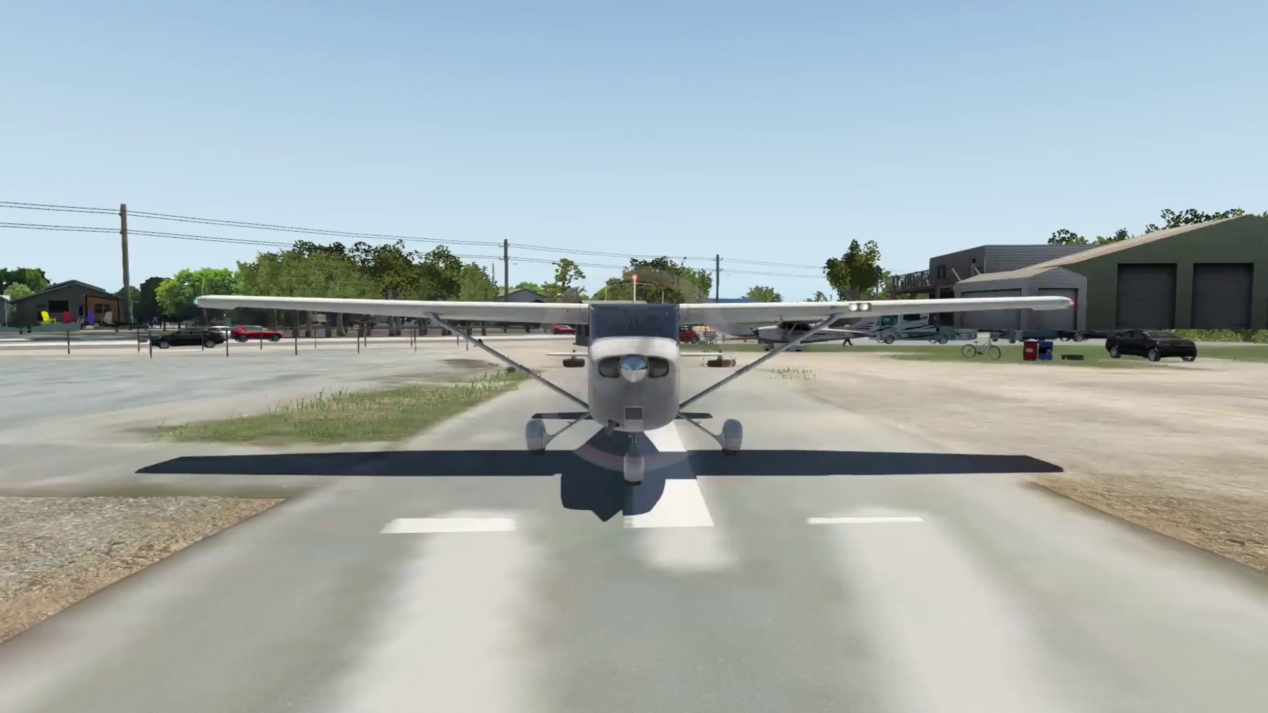
key(shift+8)
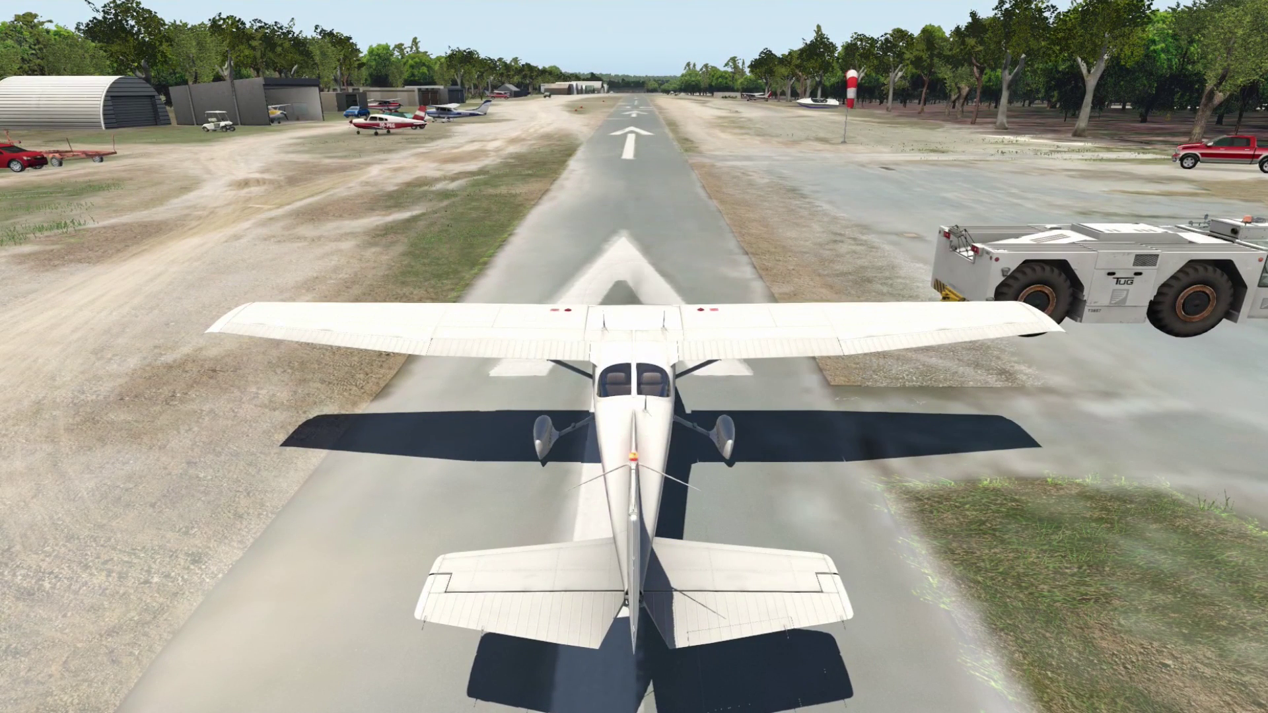
key(shift+9)
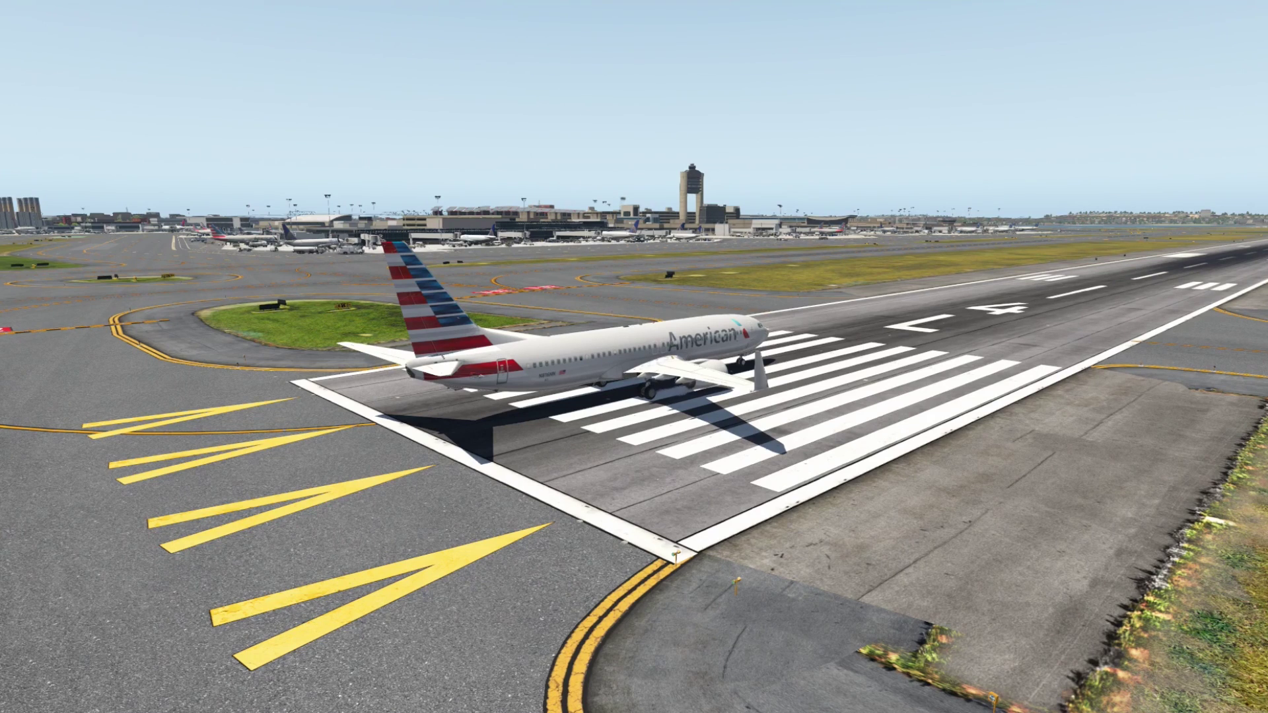
Orbit the external camera around the American airliner to view it from the side.
drag(1044, 491, 786, 494)
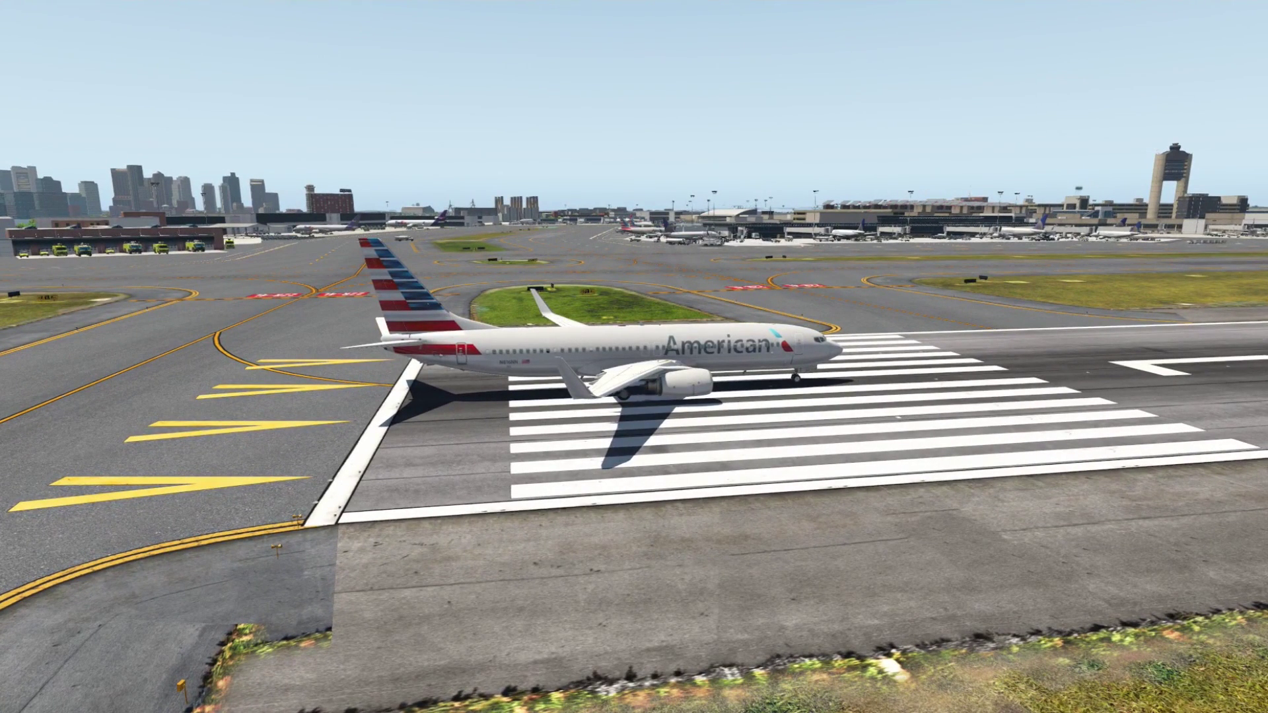